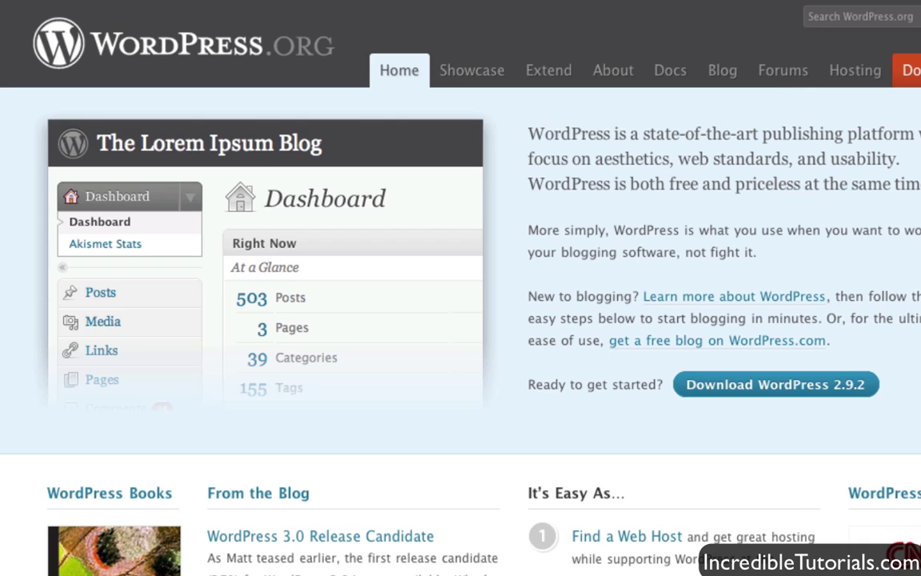
Download WordPress 2.9.2 from the WordPress.org home page.
left_click(777, 397)
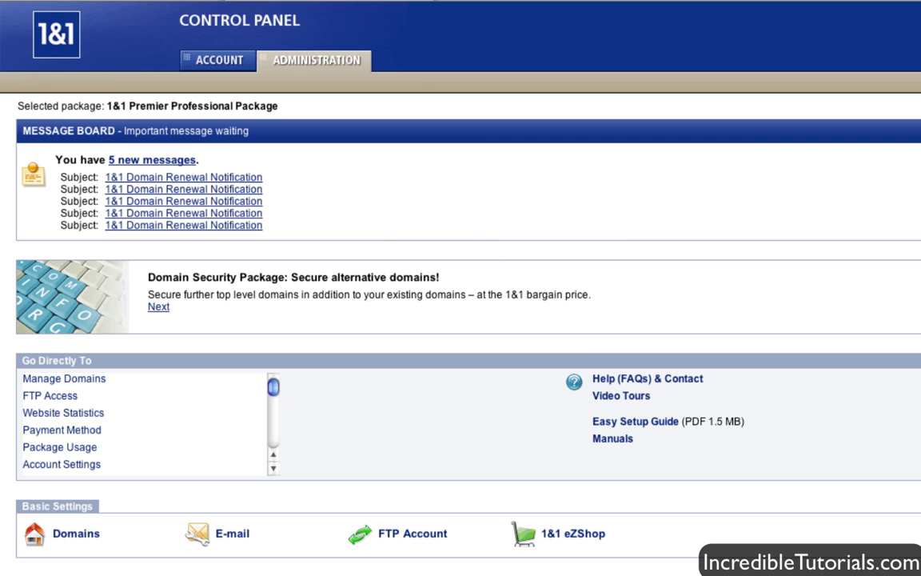
Open MySQL Administration in the 1&1 Control Panel and start setting up a new database.
scroll(490, 251, "down", 2)
scroll(489, 251, "down", 5)
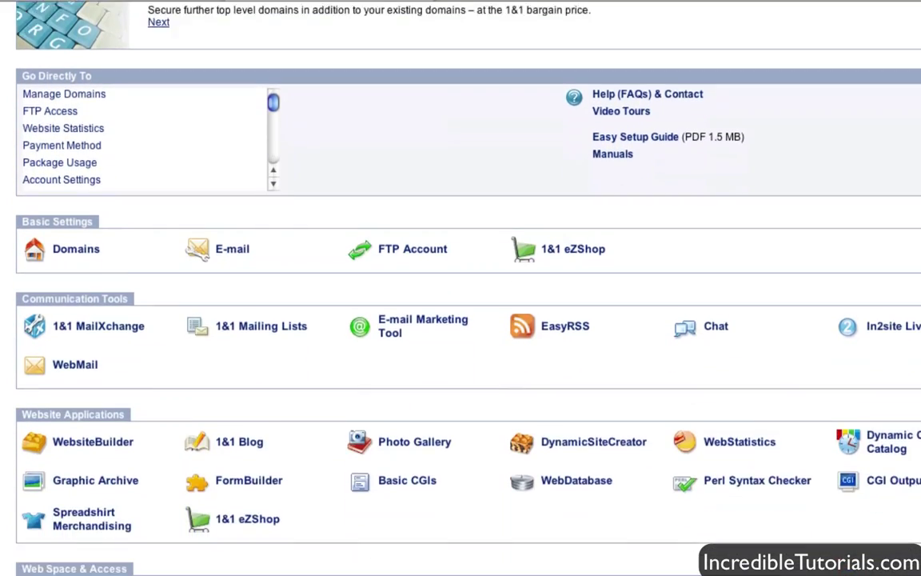
scroll(598, 302, "down", 3)
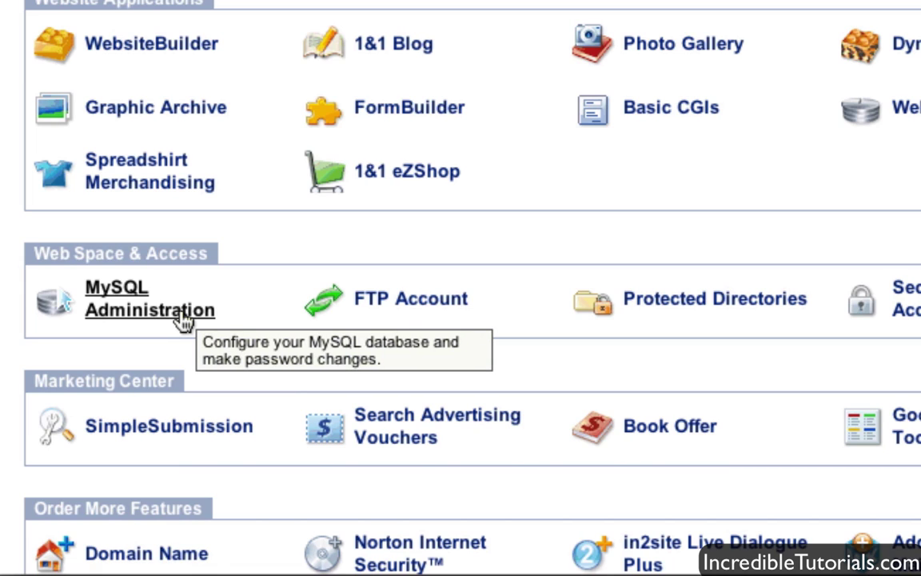
left_click(183, 318)
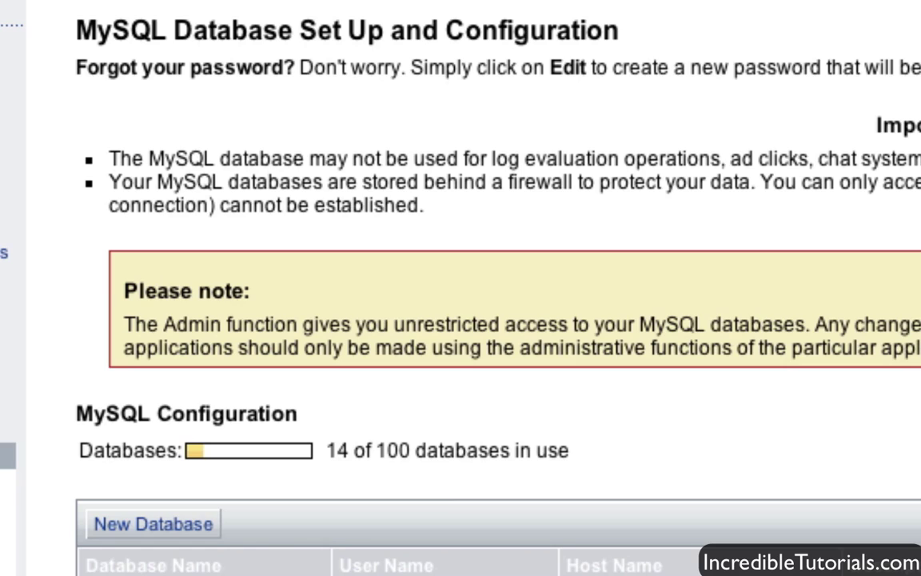
left_click(206, 527)
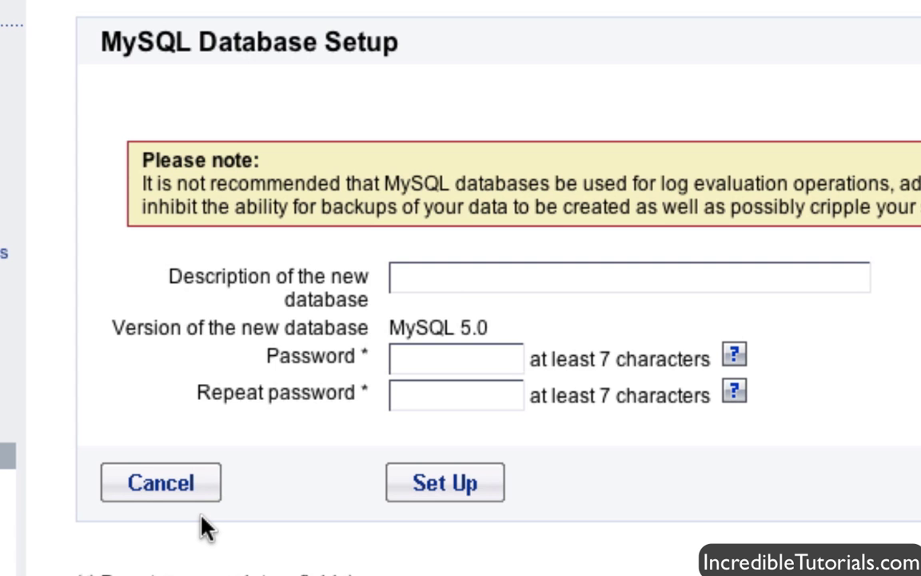
Enter "Trish's Trinkets" as the description of the new MySQL database.
left_click(486, 278)
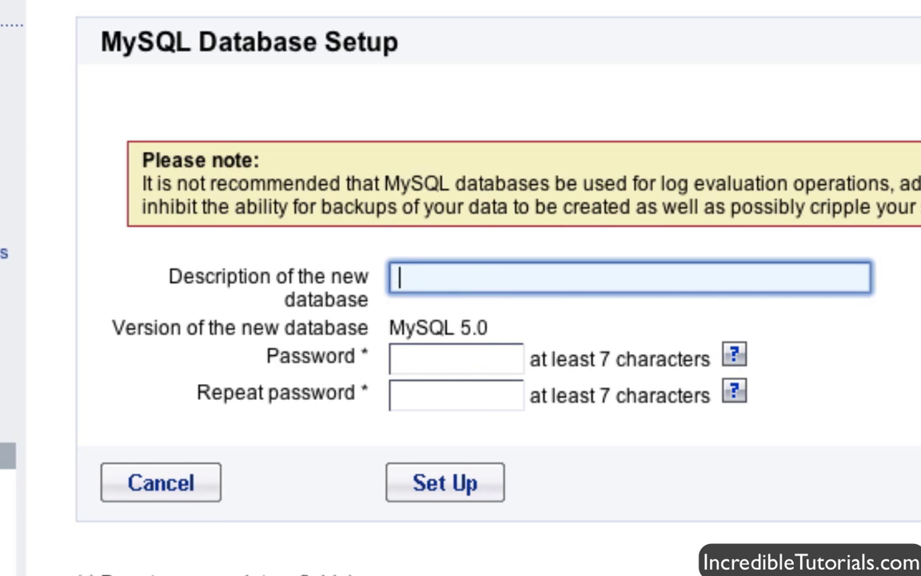
type("Trish's ")
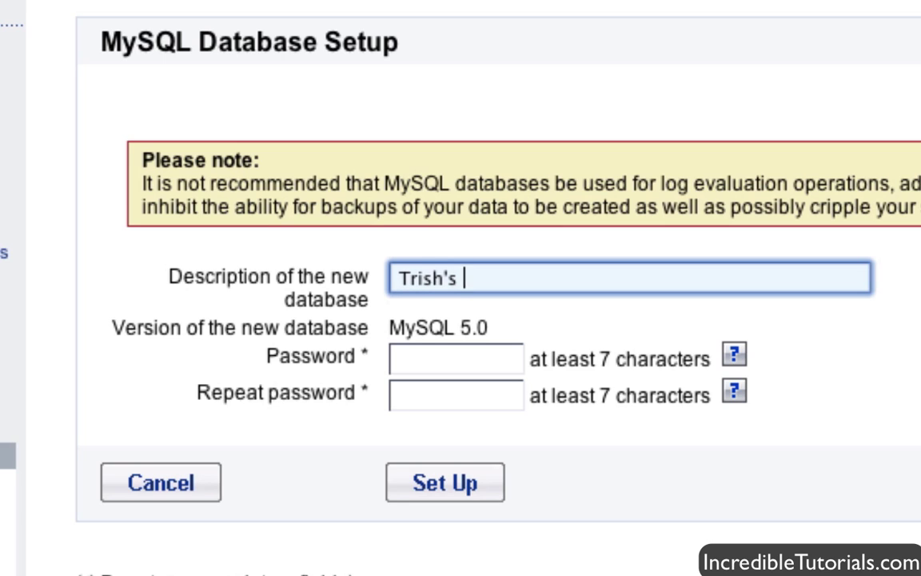
type("Tri")
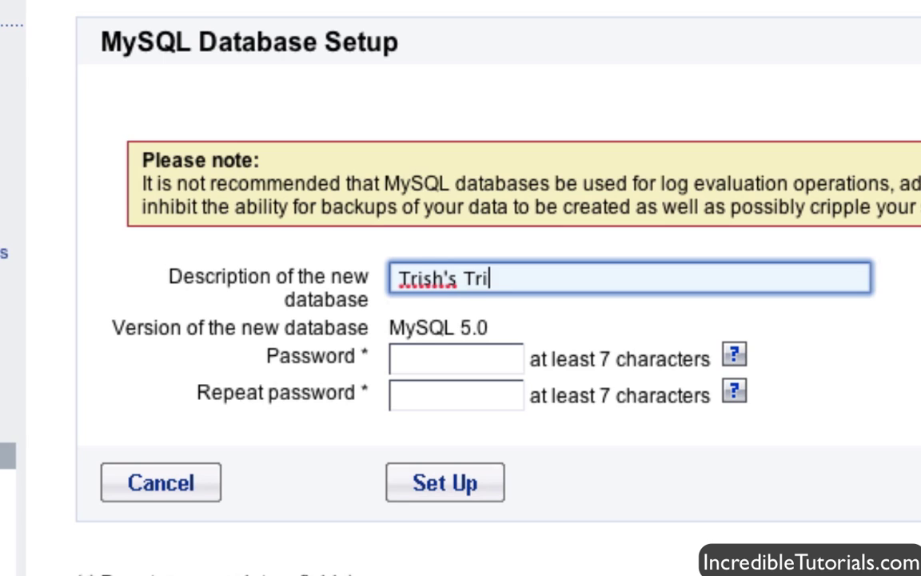
type("nkets")
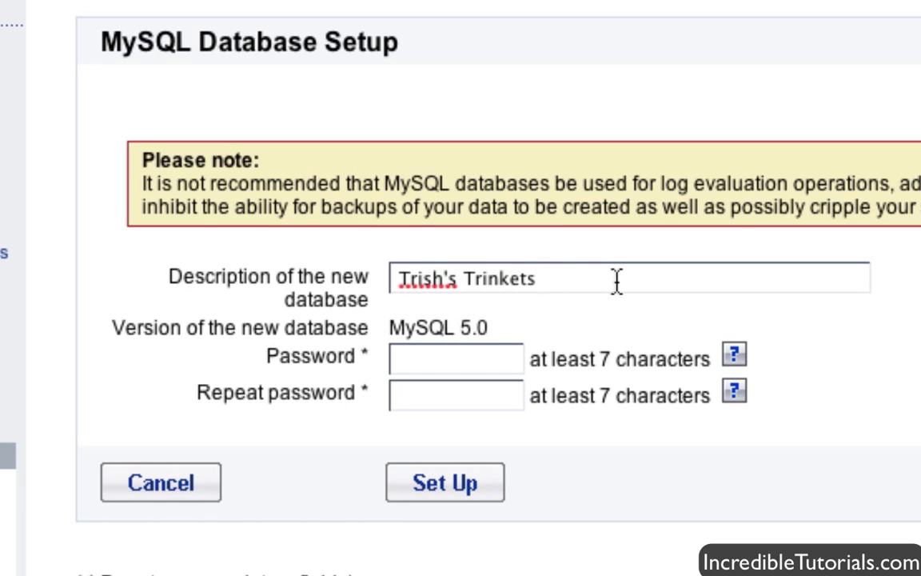
Enter and repeat the database password, set up the database, and go to the database overview.
left_click(494, 361)
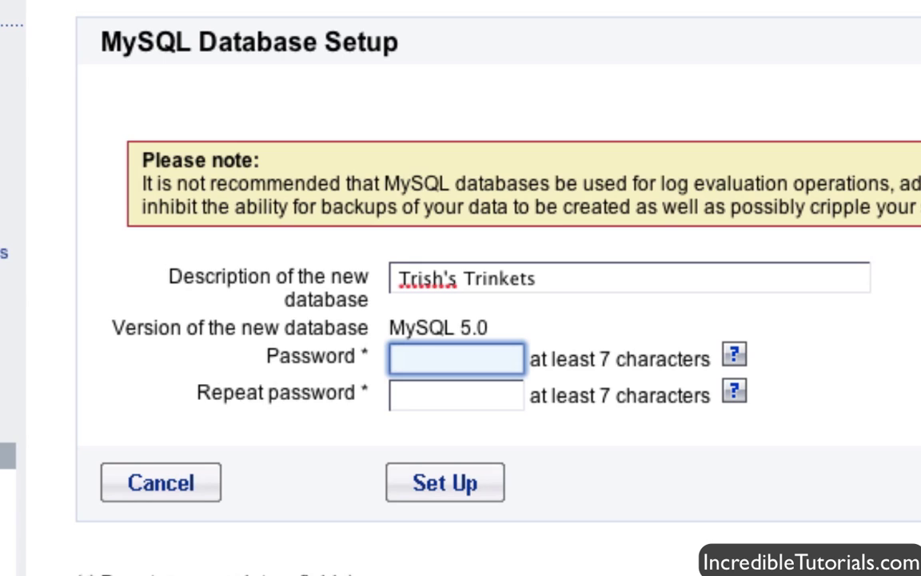
type("•••••••••")
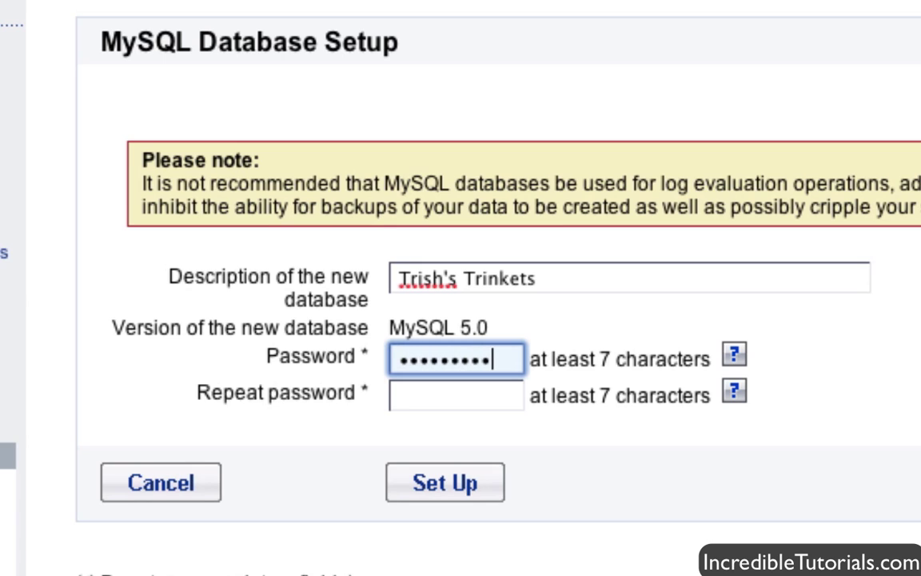
key("Tab")
type("•••••••••")
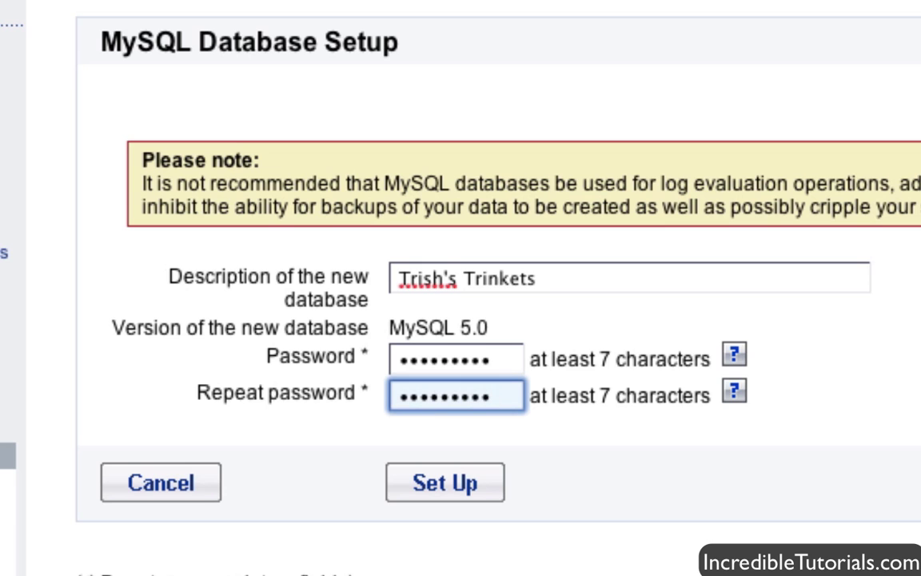
left_click(438, 488)
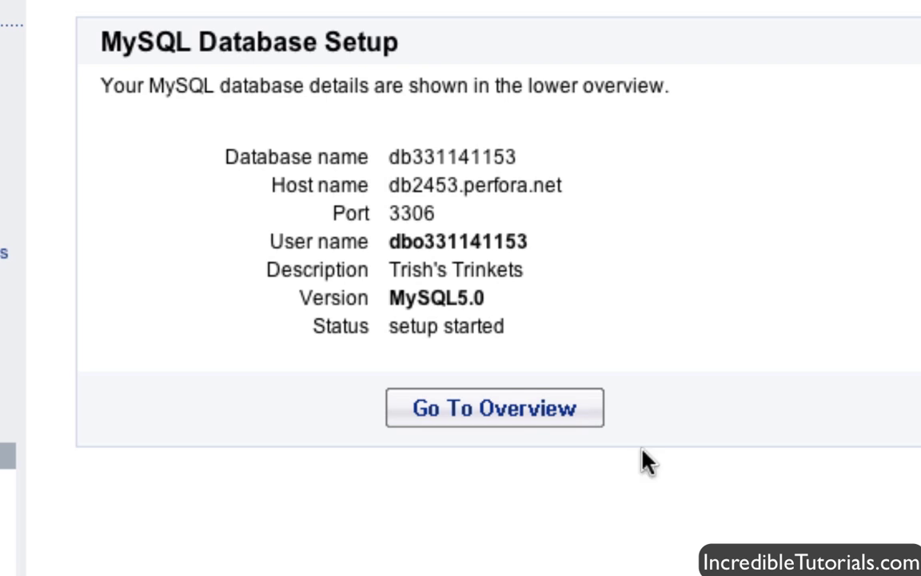
left_click(520, 399)
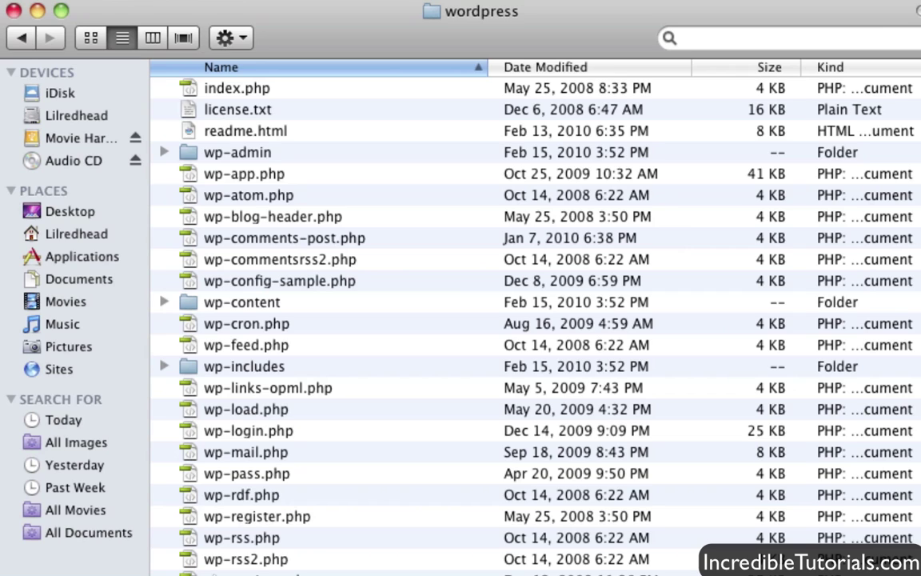
Rename wp-config-sample.php in the wordpress folder to wp-config.php.
left_click(305, 283)
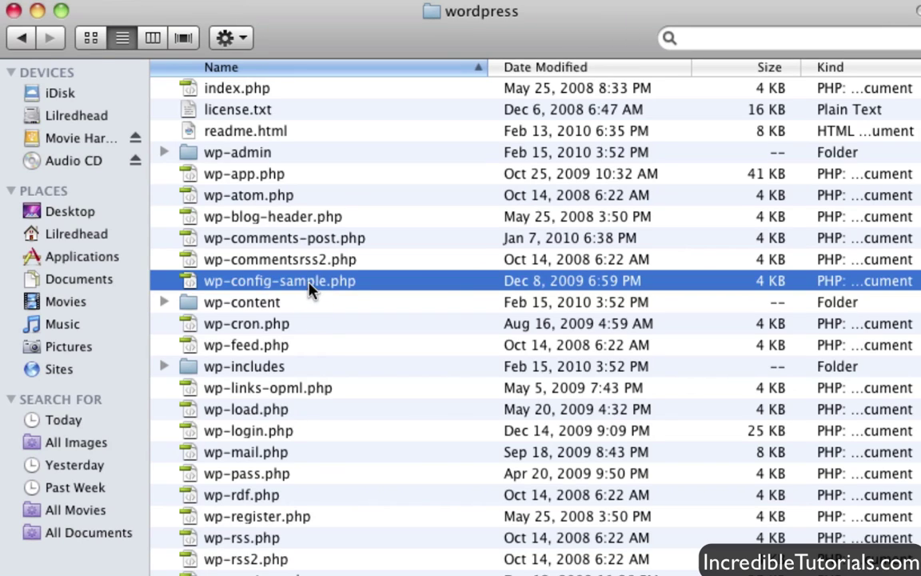
left_click(312, 284)
left_click(326, 281)
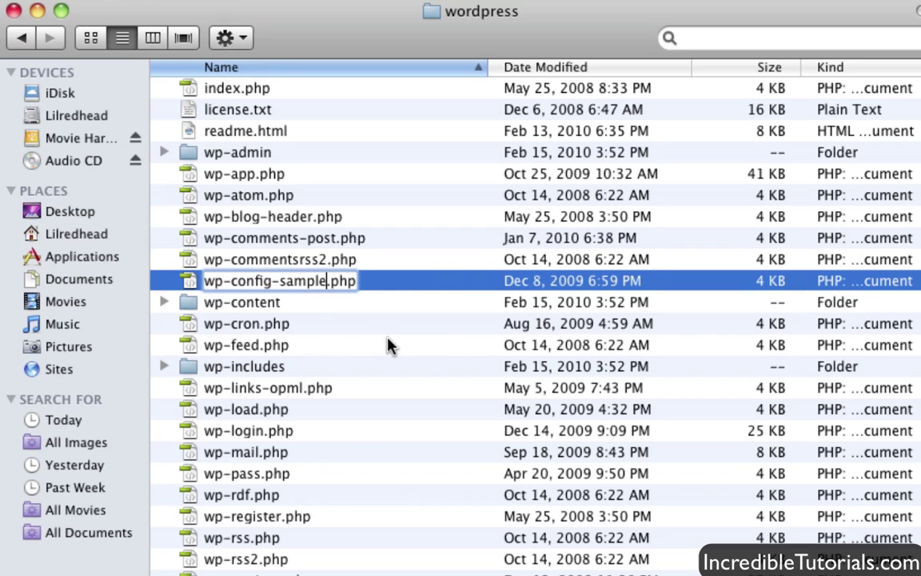
key("BackSpace")
key("BackSpace")
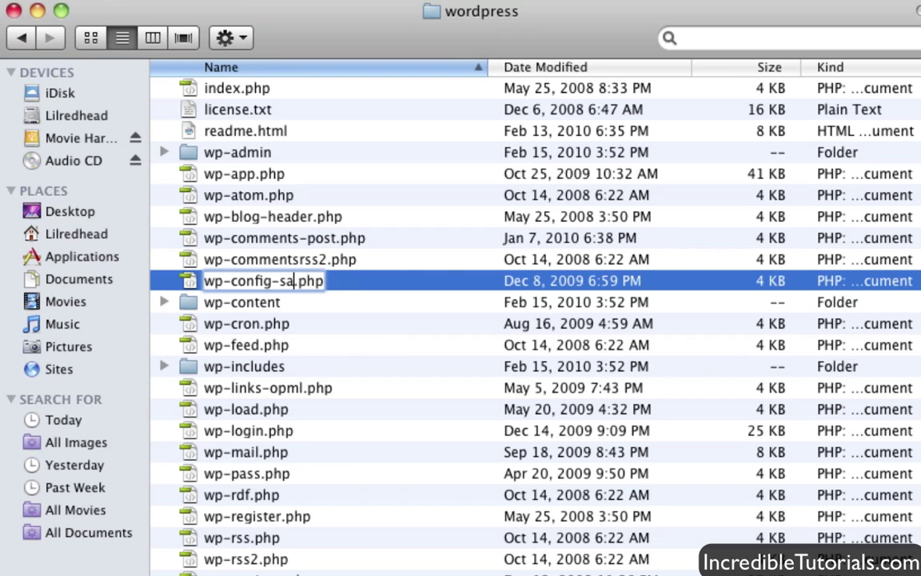
key("BackSpace")
key("BackSpace")
key("BackSpace")
key("Return")
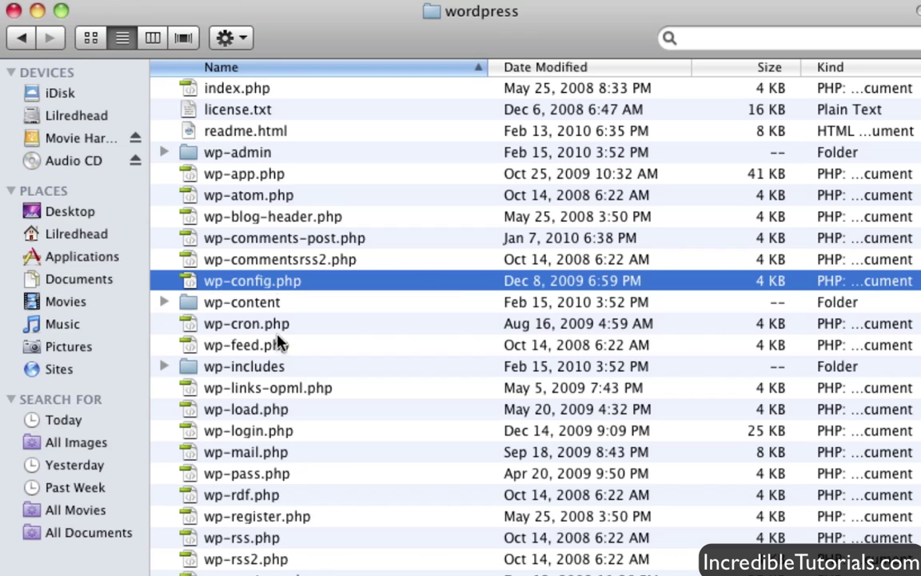
Open wp-config.php for editing, show its source code, and locate the MySQL settings section.
double_click(249, 286)
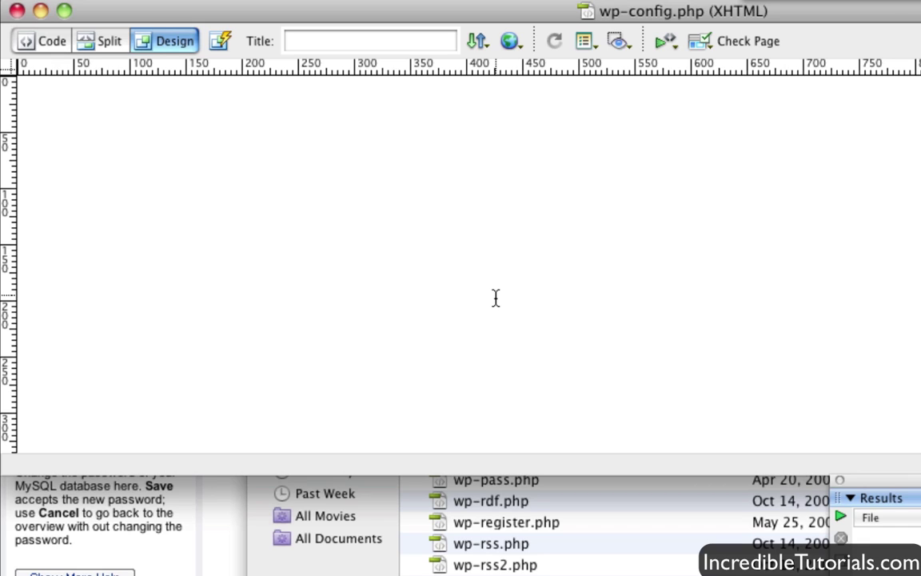
left_click(46, 43)
scroll(374, 226, "down", 2)
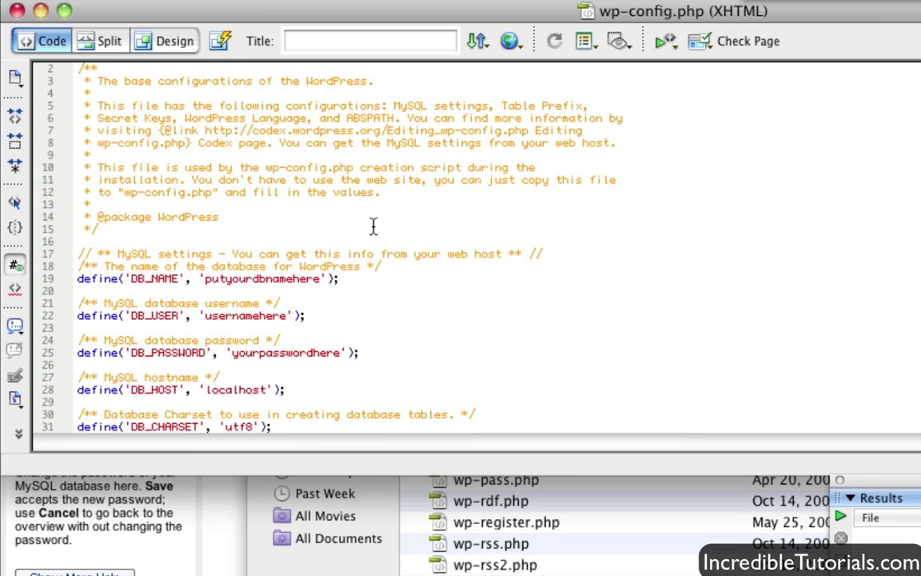
scroll(376, 228, "down", 4)
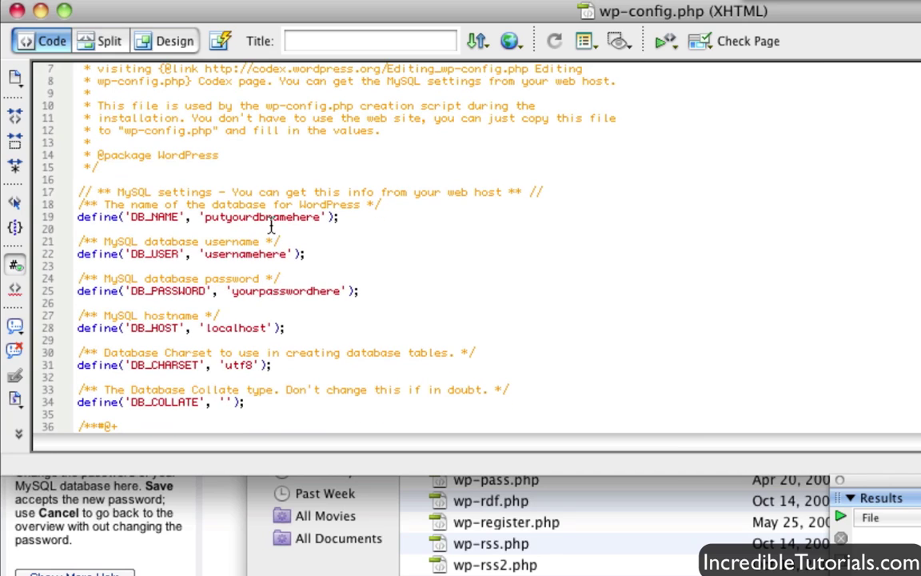
scroll(323, 229, "down", 1)
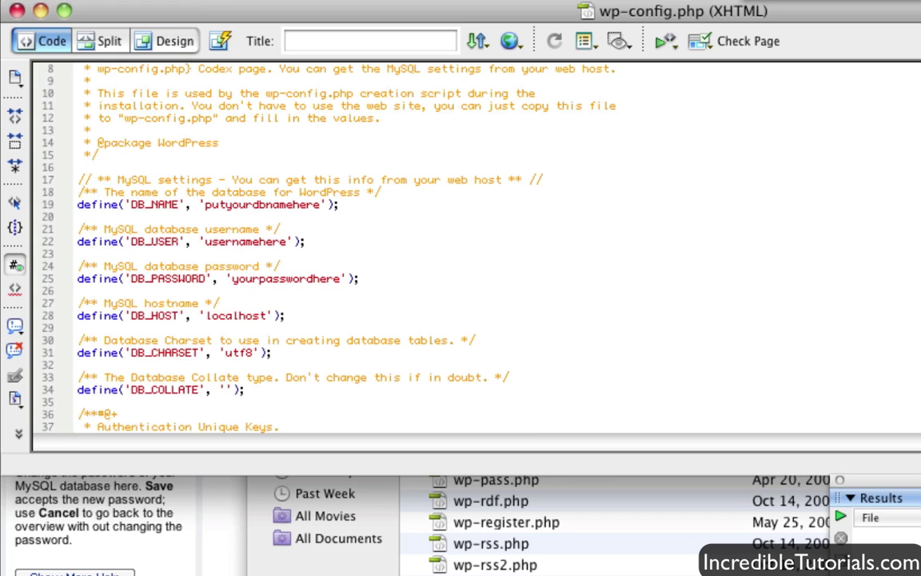
Copy the database name from the 1&1 database settings and replace the DB_NAME placeholder in wp-config.php with it.
key("super+Tab")
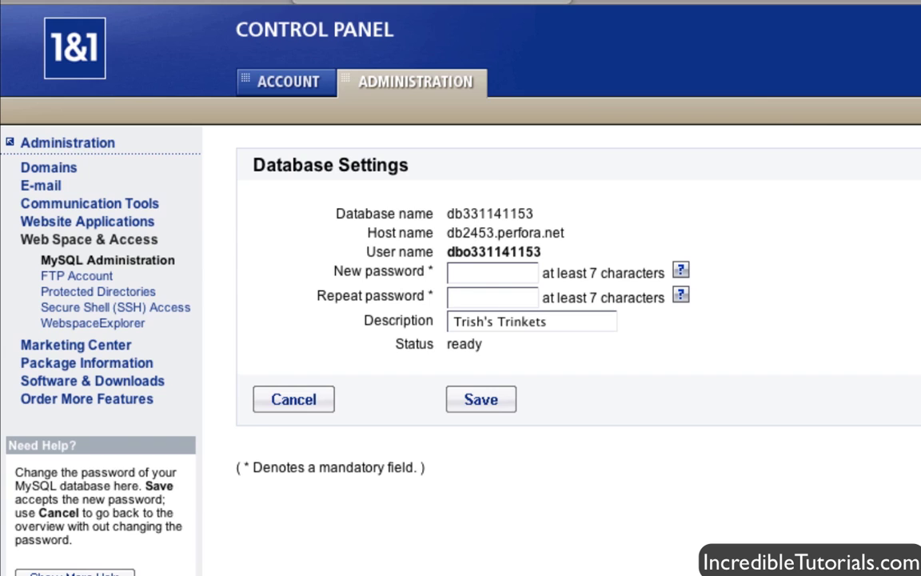
key("super+Tab")
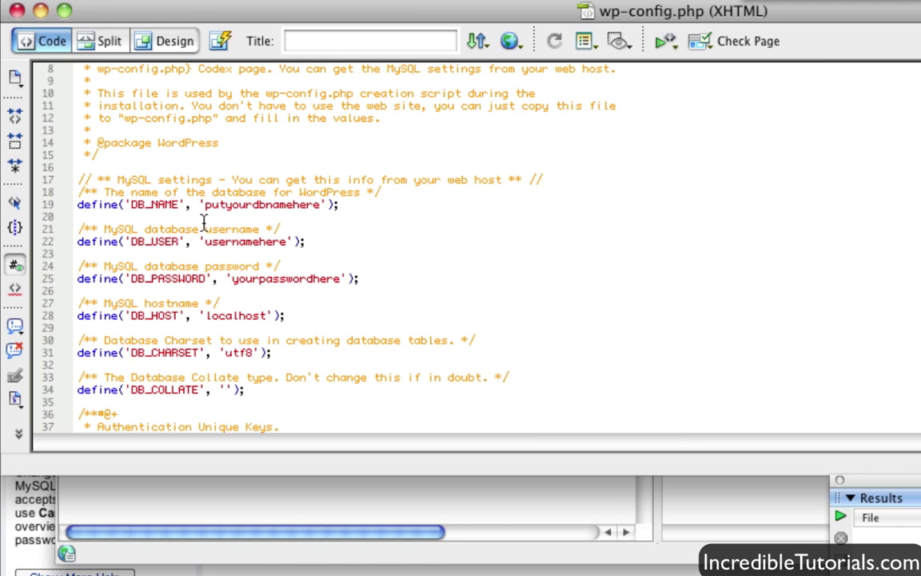
key("super+Tab")
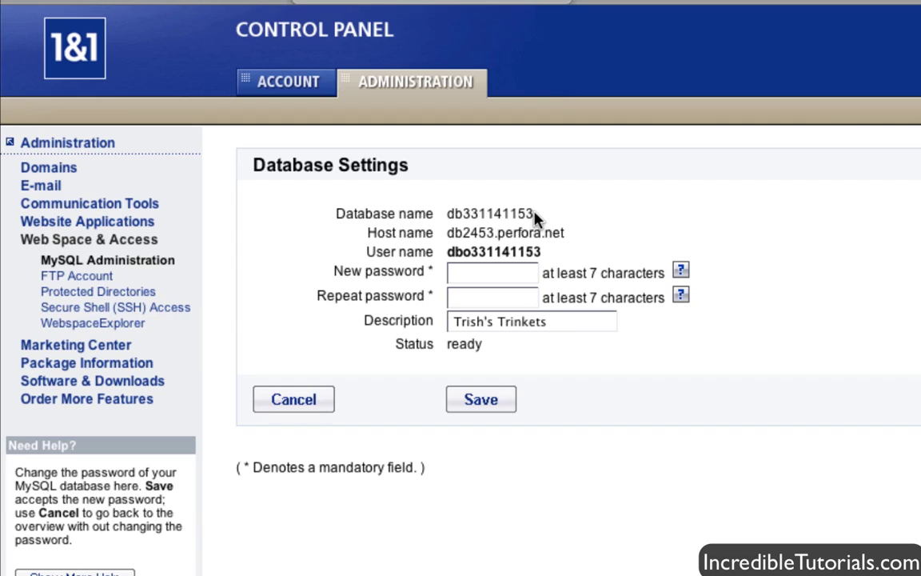
left_click_drag(533, 214, 449, 214)
key("super+c")
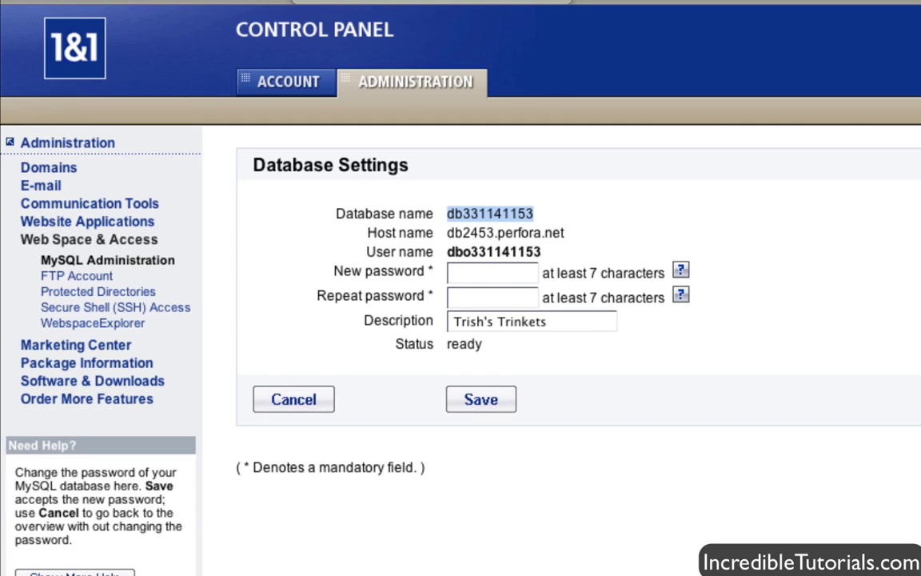
key("super+Tab")
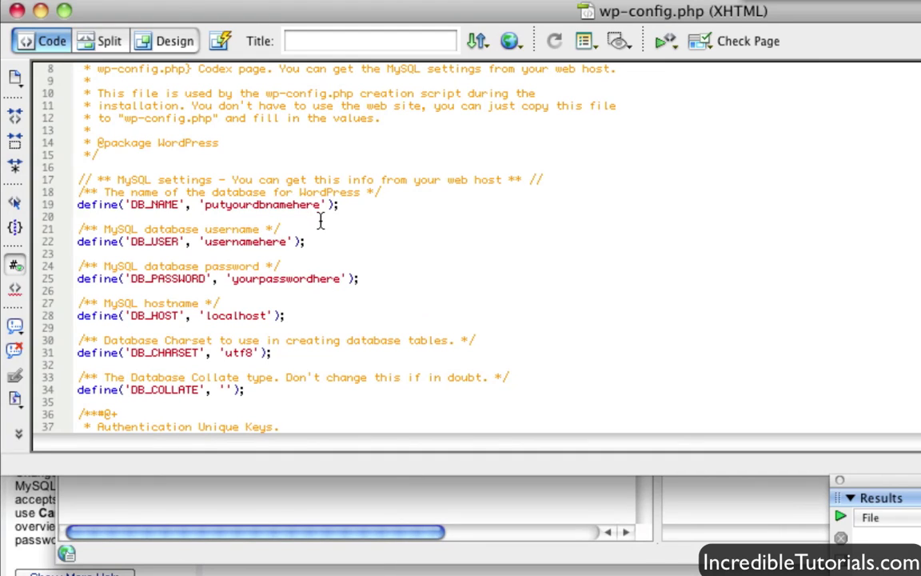
left_click_drag(321, 206, 200, 206)
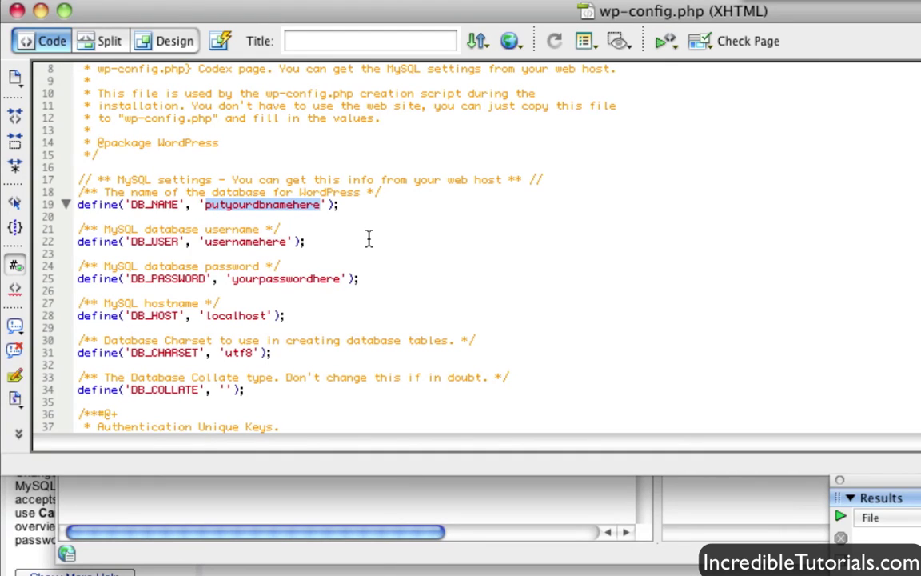
key("super+v")
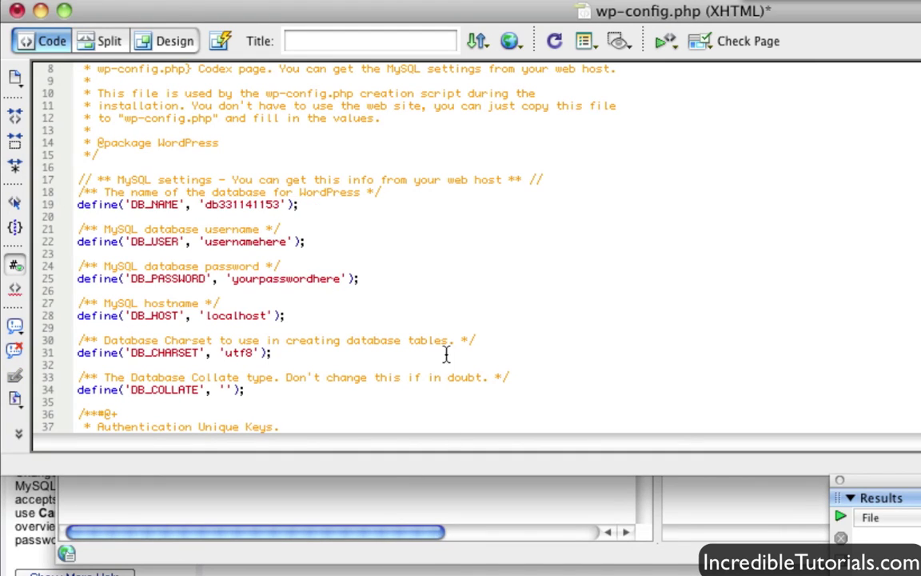
Copy the database user name from the 1&1 settings and replace the DB_USER placeholder in wp-config.php with it.
key("super+Tab")
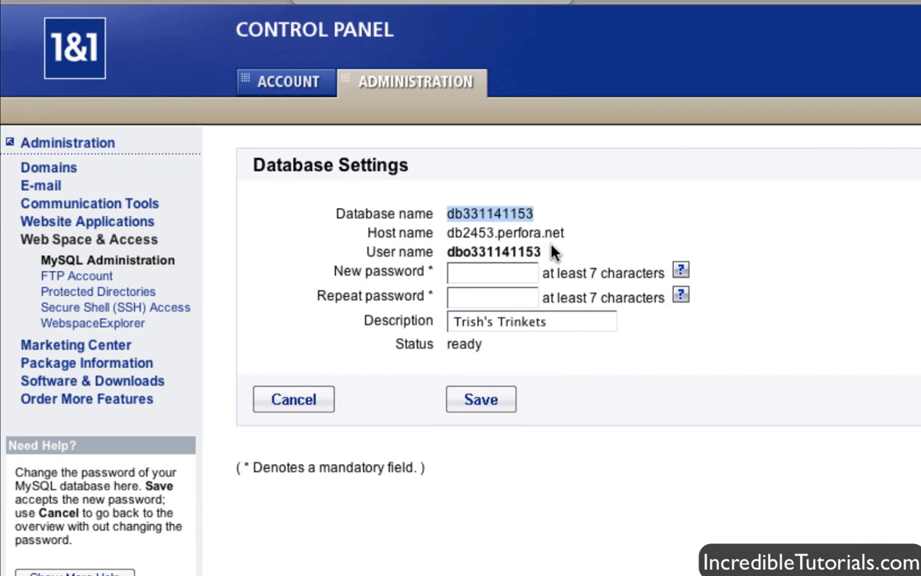
left_click_drag(542, 252, 448, 253)
key("super+c")
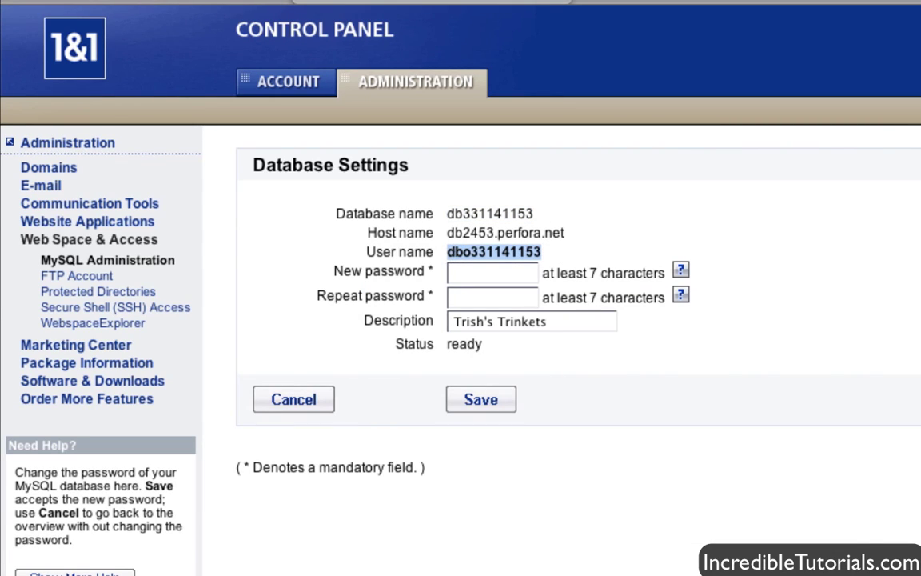
key("super+Tab")
left_click_drag(288, 241, 201, 238)
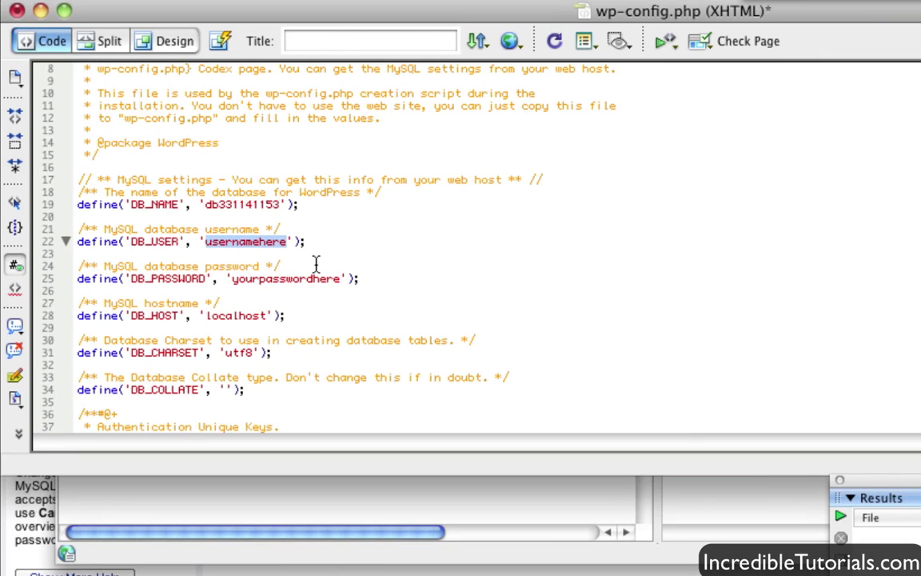
key("super+v")
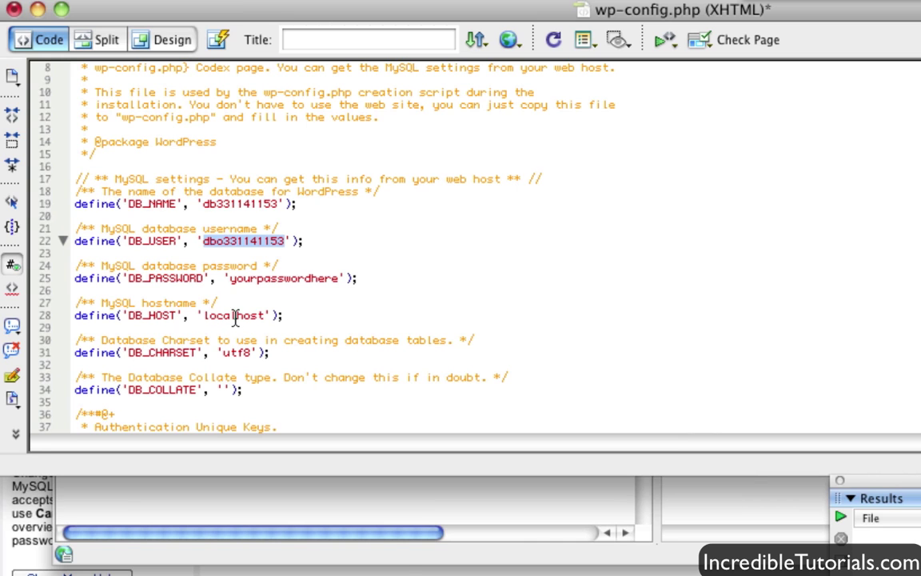
Copy the host name db2453.perfora.net from the 1&1 database settings and return to wp-config.php.
key("super+Tab")
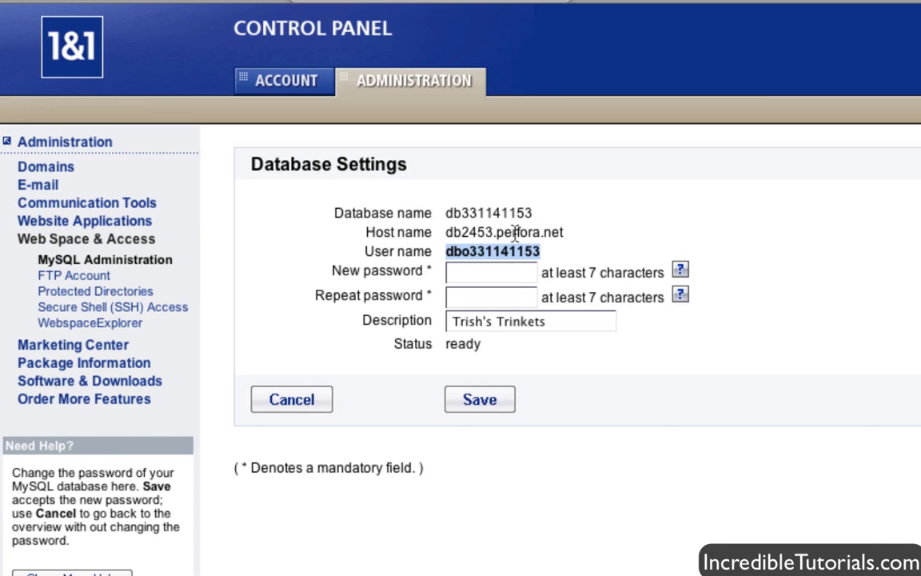
left_click_drag(563, 232, 408, 212)
key("super+Tab")
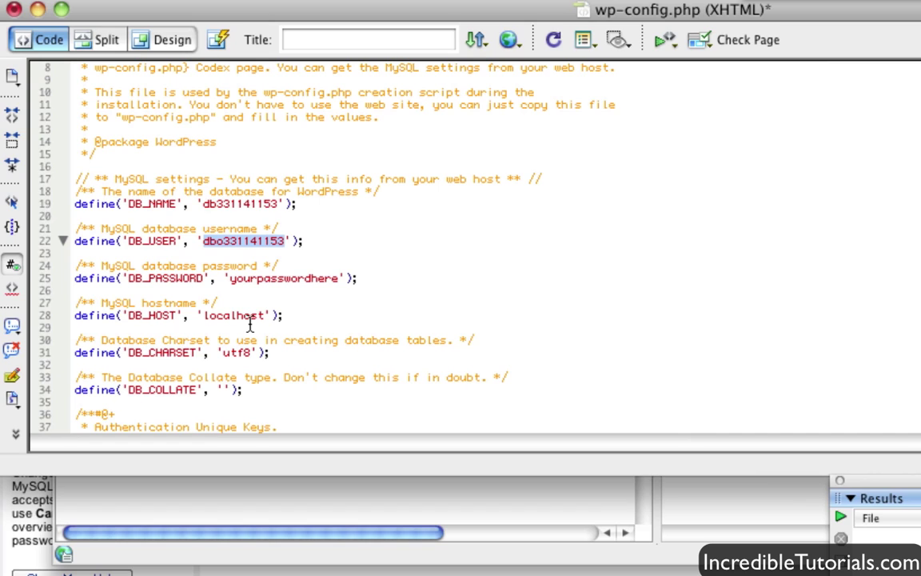
Switch to the FTP client and upload all WordPress files and folders from the Finder window to the remote /trishstrinkets directory.
key("super+Tab")
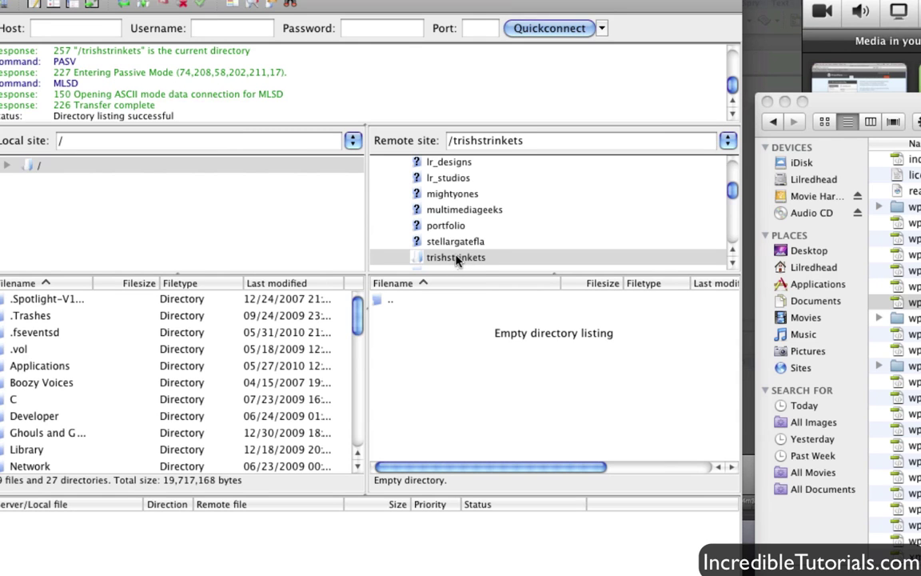
left_click_drag(918, 114, 863, 122)
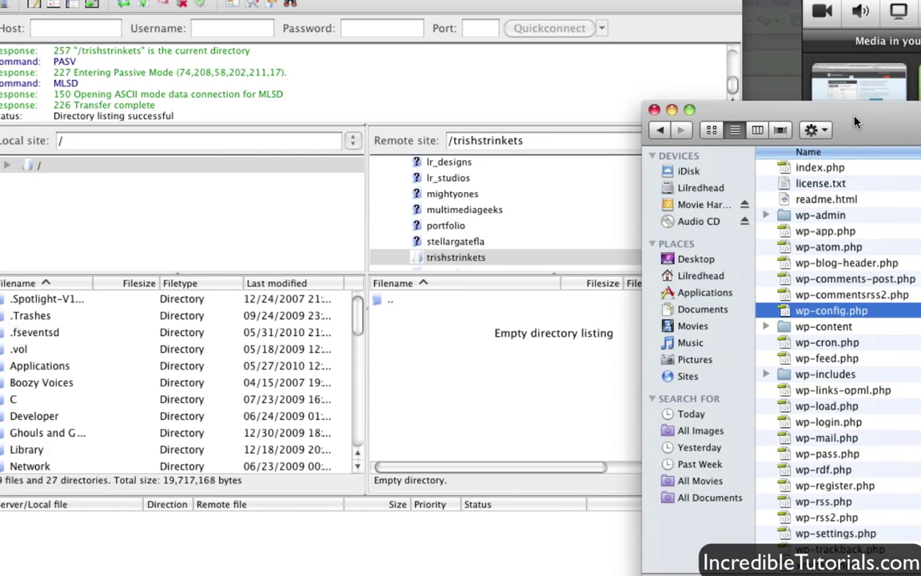
left_click(852, 296)
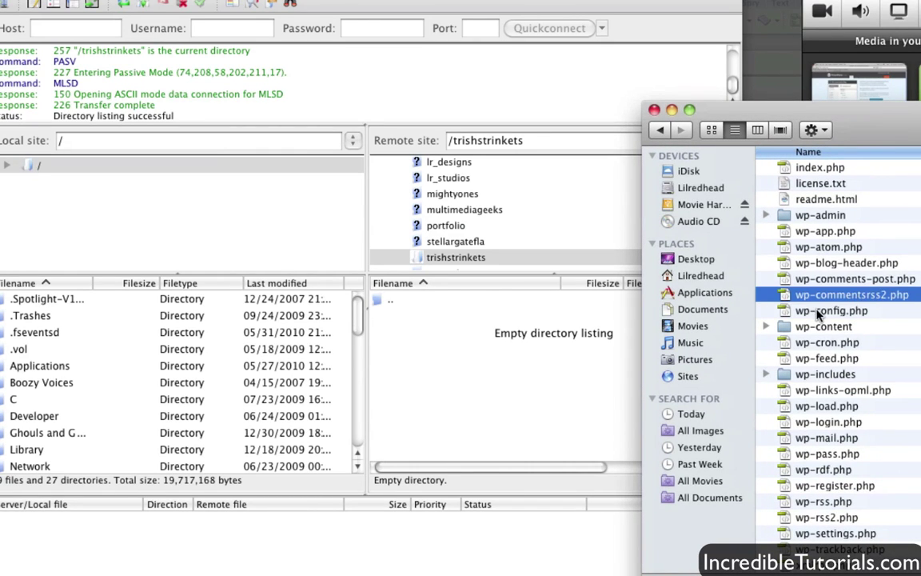
key("super+a")
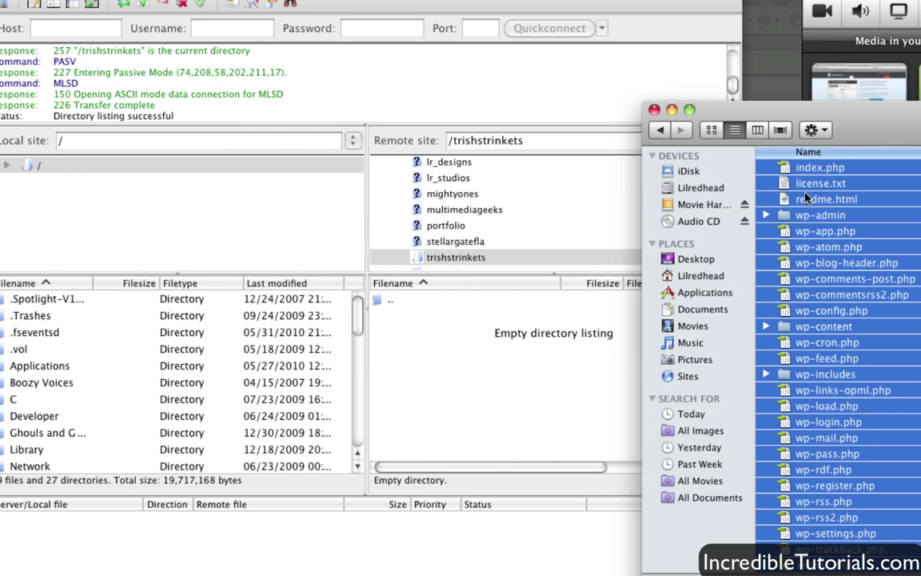
left_click_drag(816, 169, 477, 335)
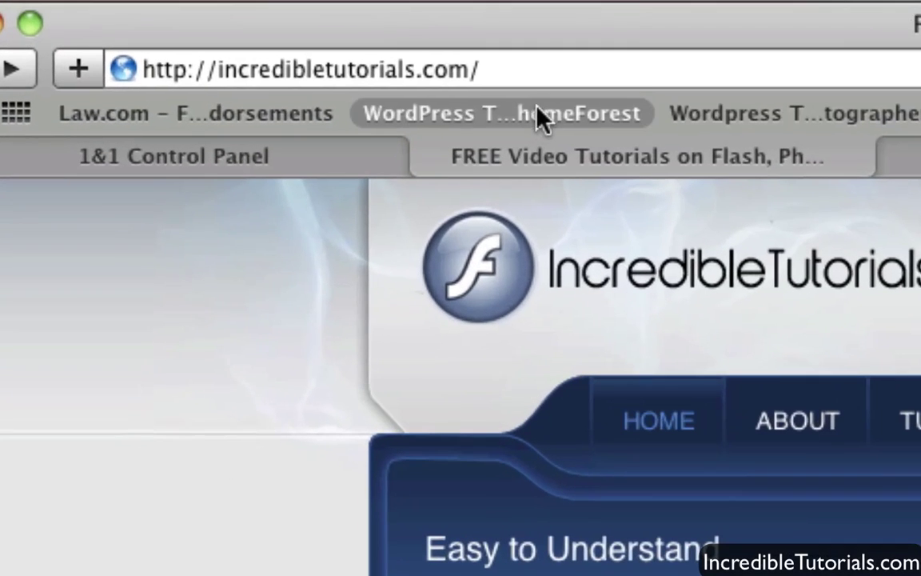
Switch to the web browser and load the WordPress installer at trishstrinkets.com/wp-admin/install.php.
left_click(280, 25)
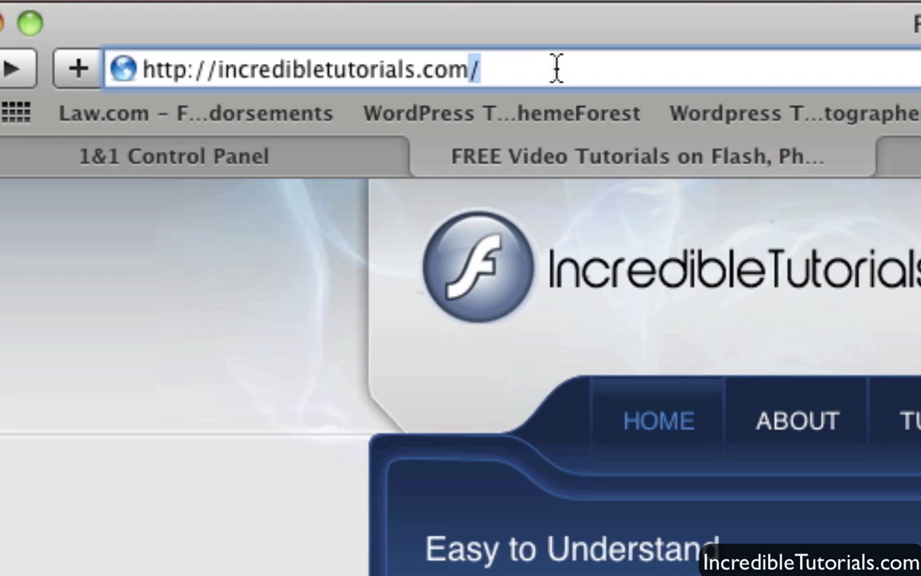
triple_click(556, 68)
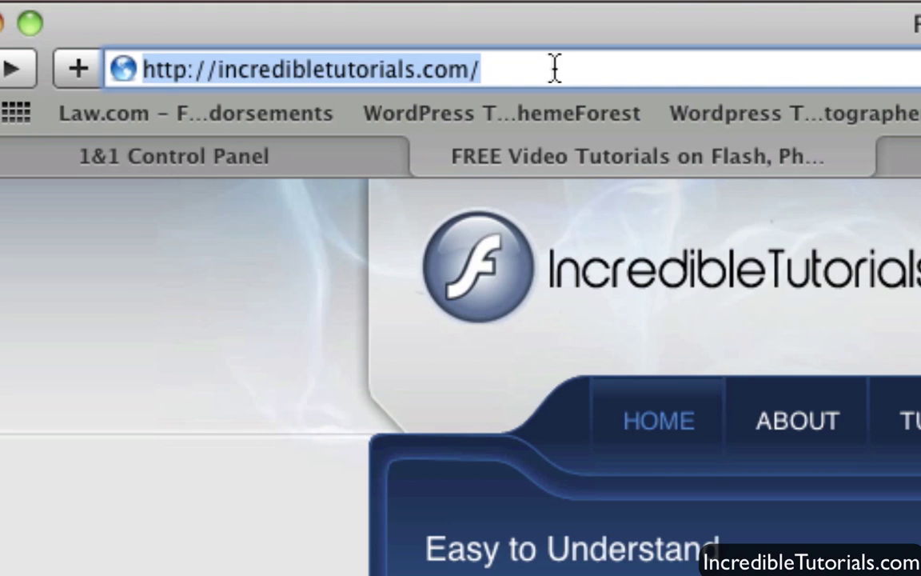
type("trishstrinkets")
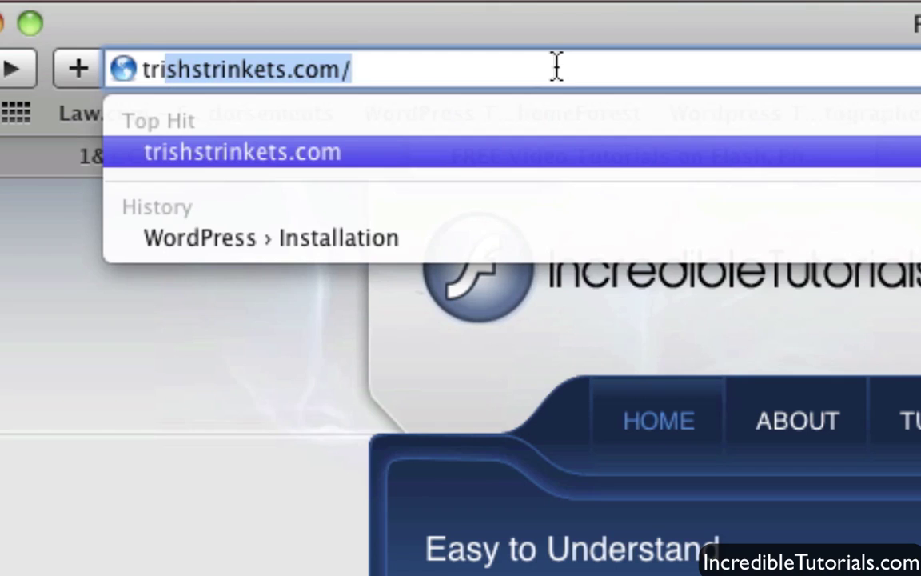
key("Right")
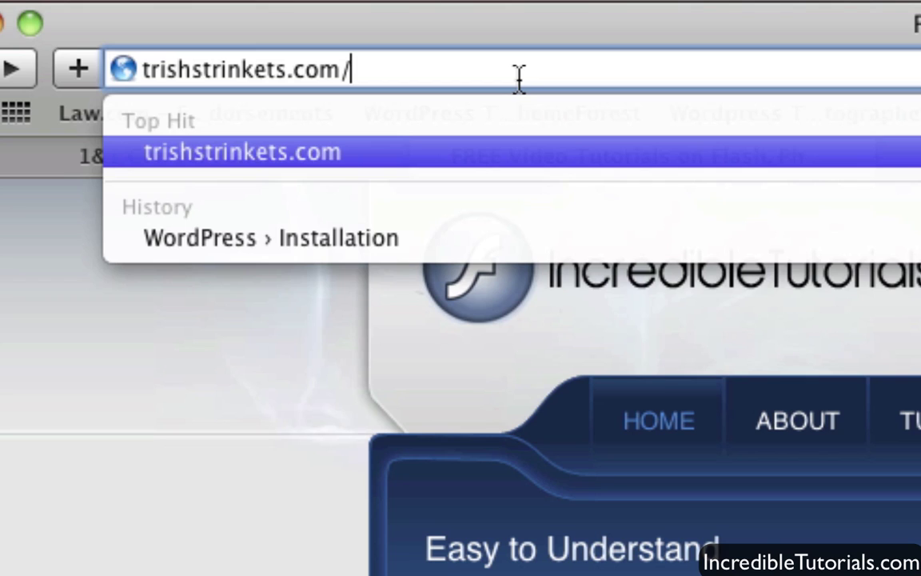
type("wp-admin/install.php")
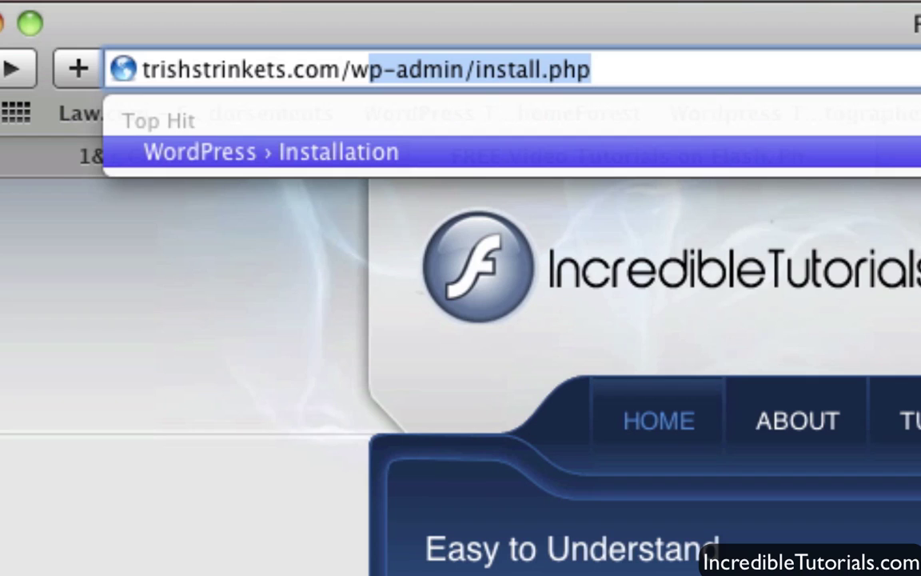
left_click(407, 76)
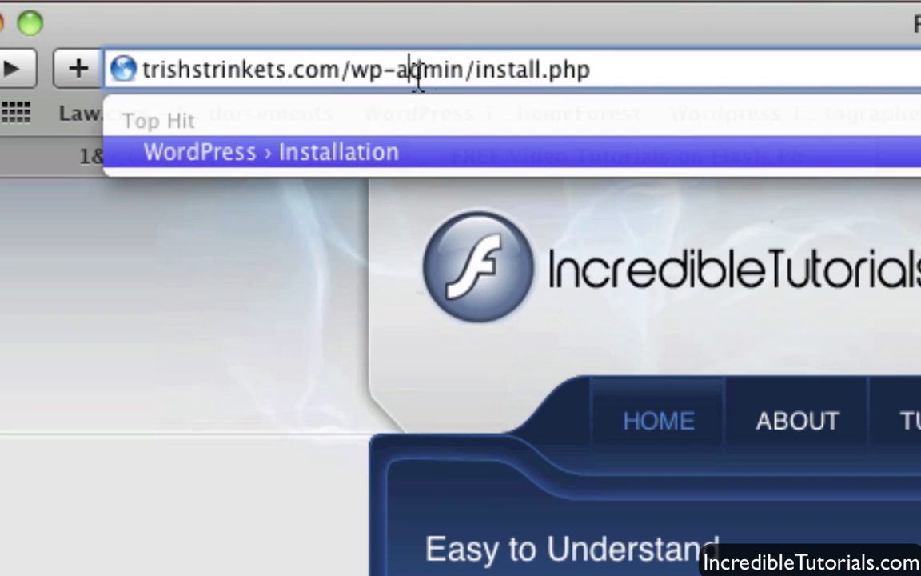
left_click(609, 73)
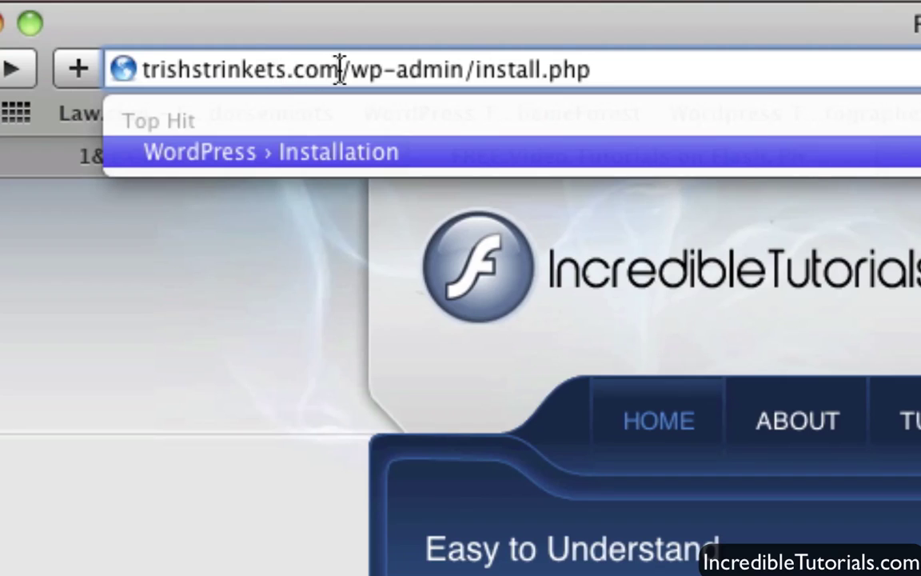
left_click_drag(339, 74, 140, 69)
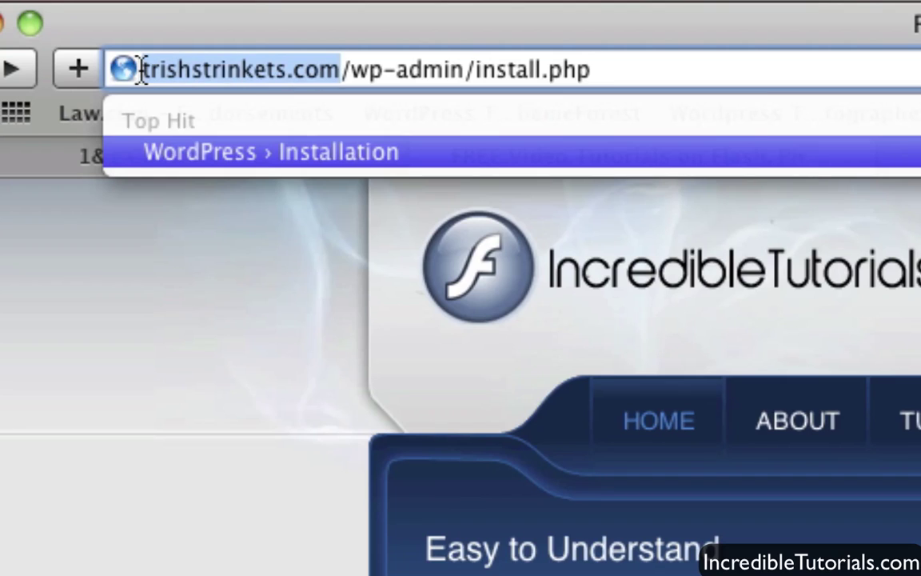
left_click(308, 68)
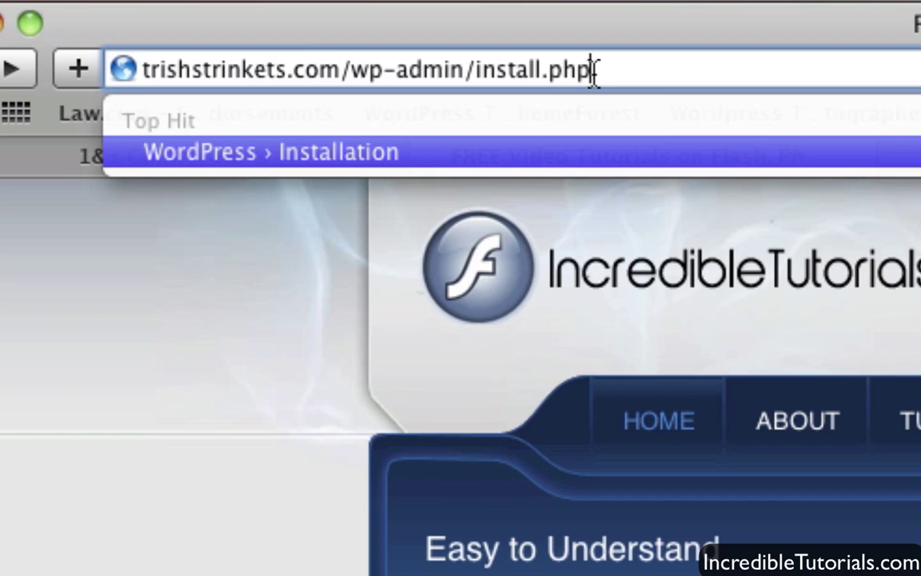
key("Return")
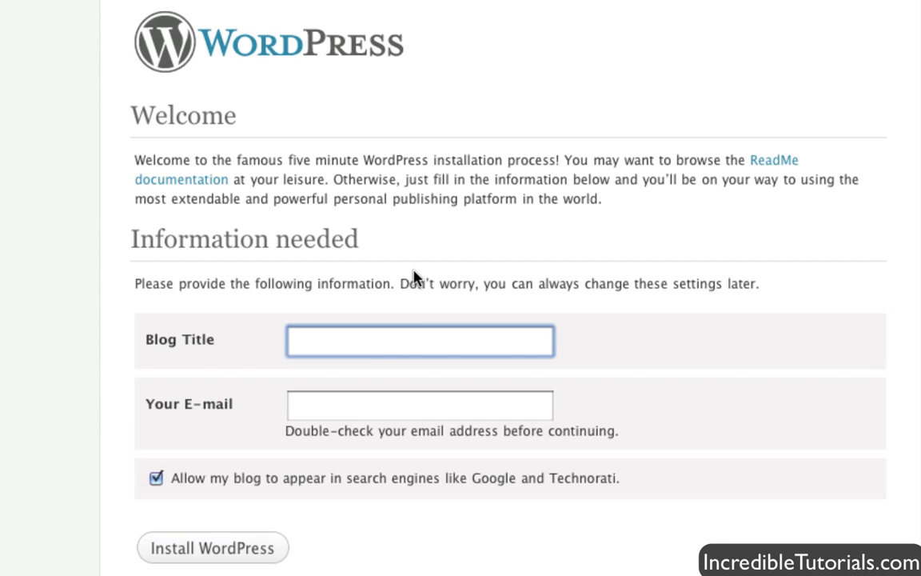
Set the blog title to Trish's Trinkets, fill in the contact e-mail, and install WordPress.
type("Trish's Trin")
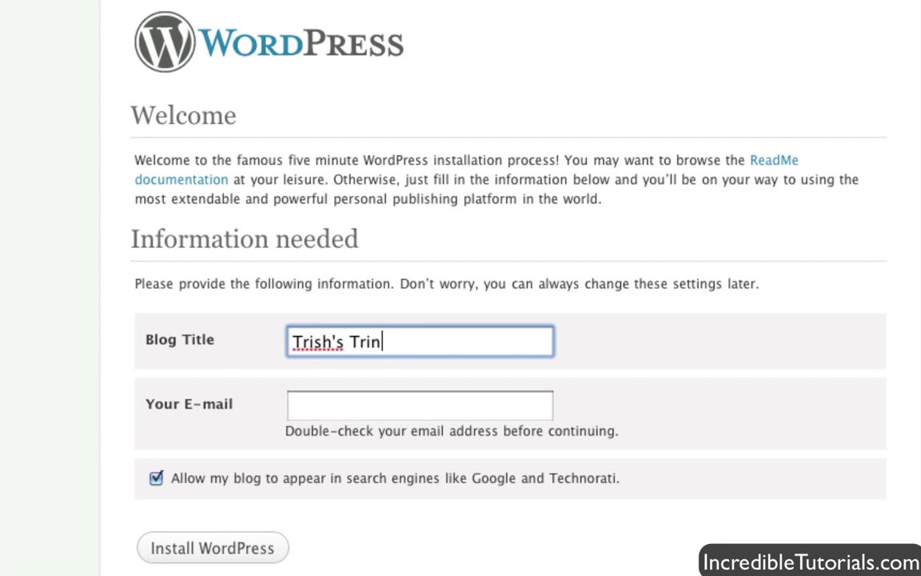
type("kets")
left_click(323, 409)
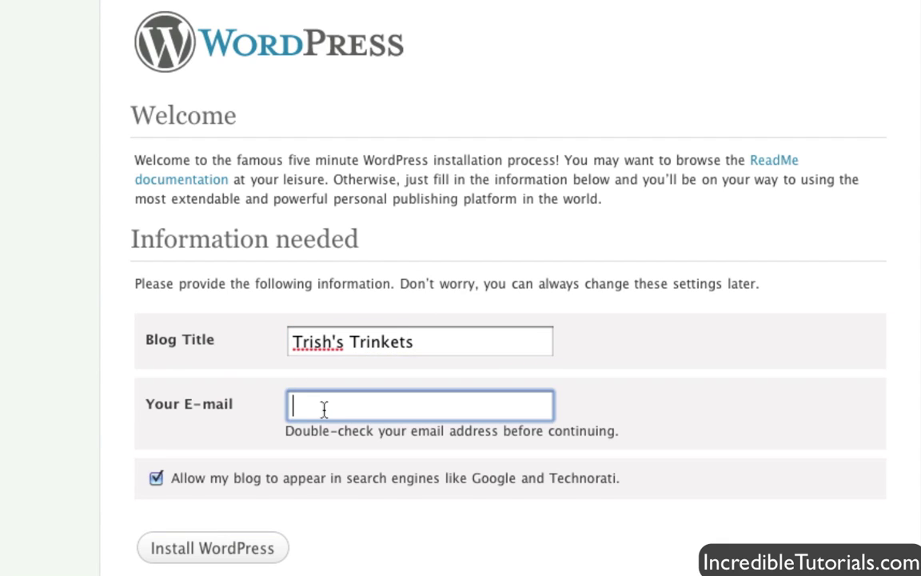
left_click(239, 561)
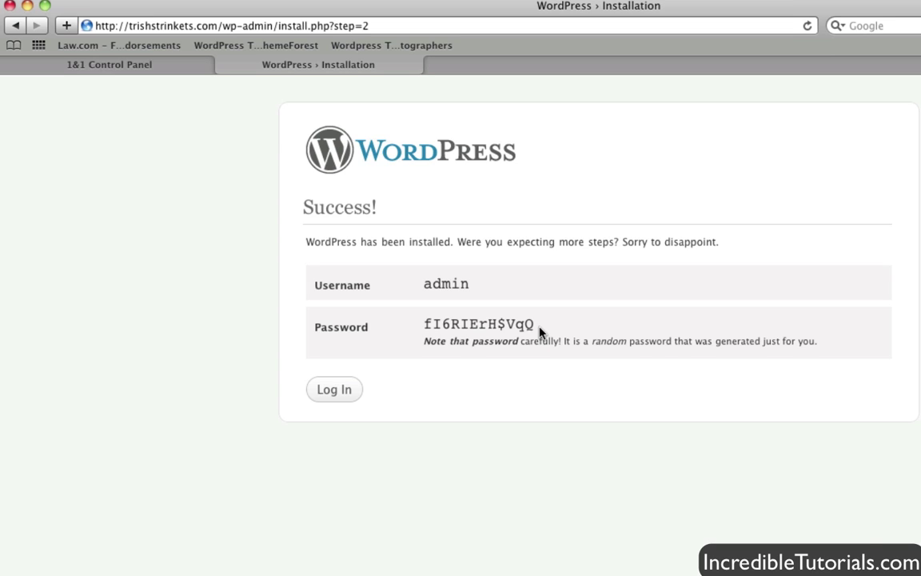
Select the generated admin password and proceed to the WordPress login page.
left_click_drag(535, 327, 426, 326)
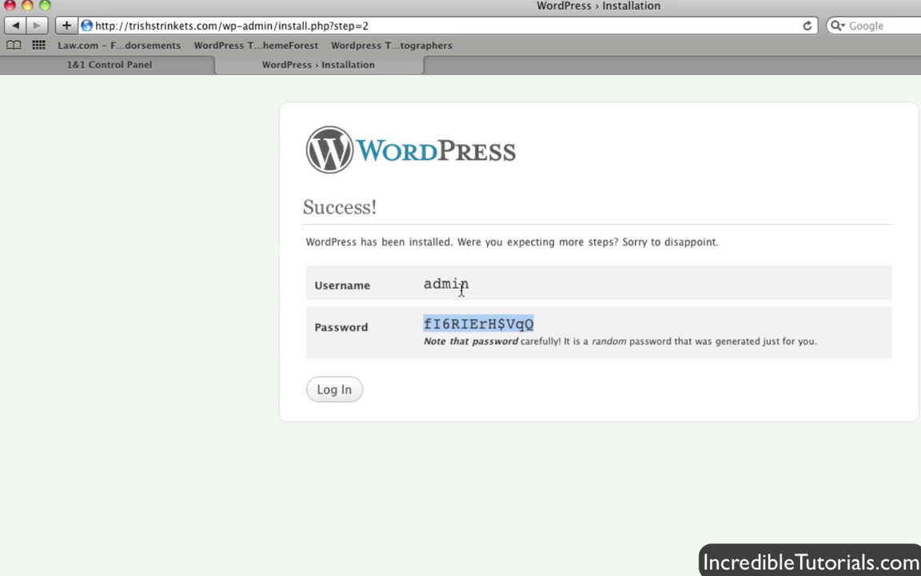
left_click(357, 388)
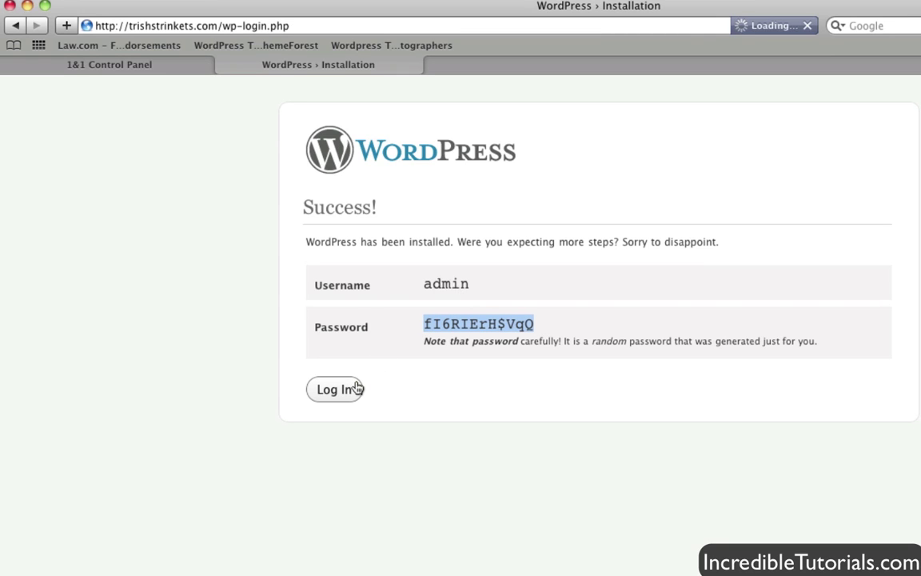